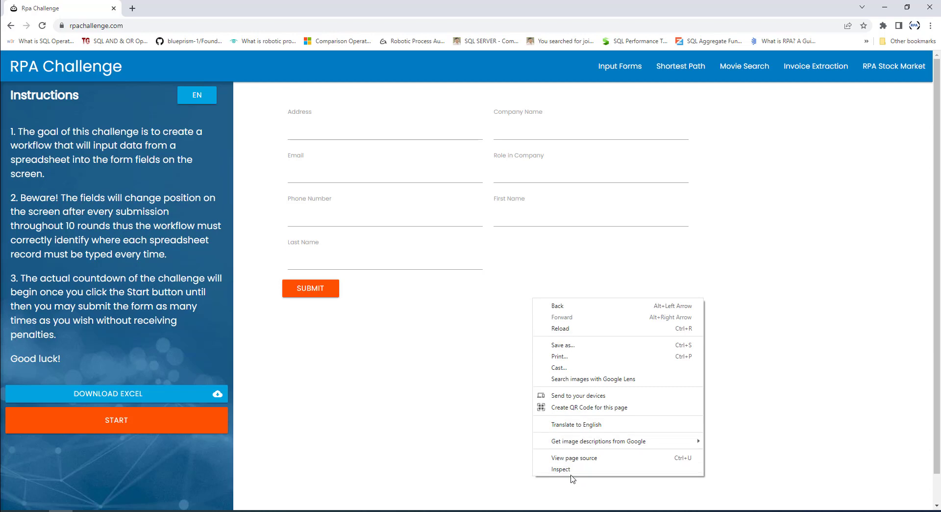
- Open the developer tools on the RPA Challenge page and inspect the First Name input field's HTML
left_click(561, 469)
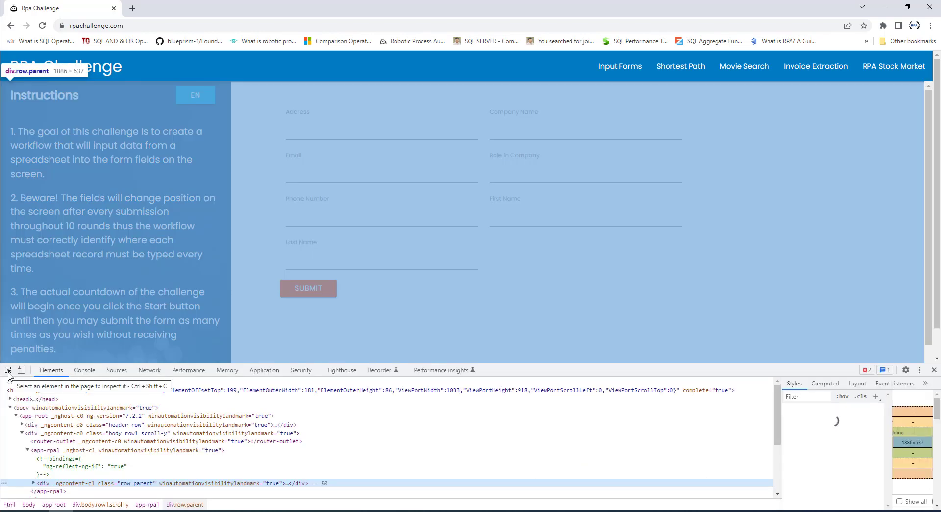
left_click(8, 372)
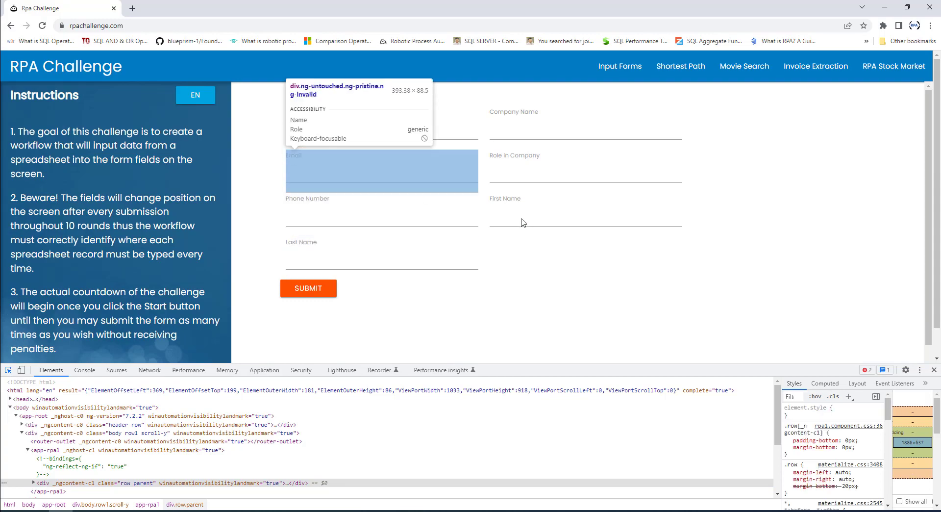
left_click(538, 225)
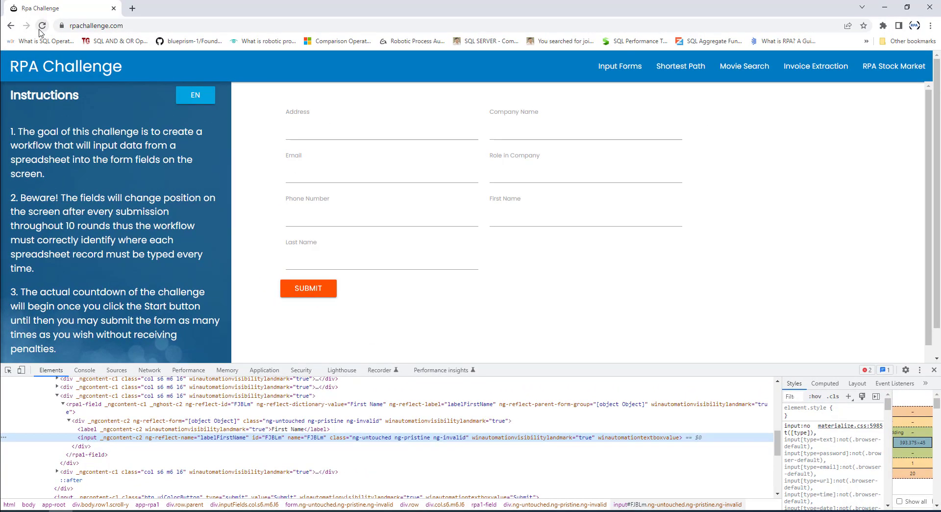
- Reload the page, inspect the First Name input again and copy its ng-reflect-name="labelFirstName" attribute
left_click(42, 26)
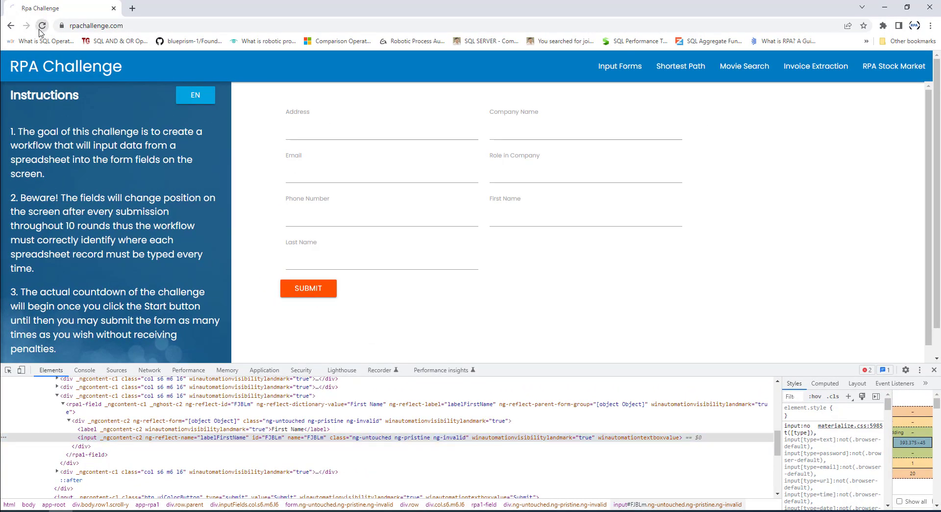
left_click(10, 370)
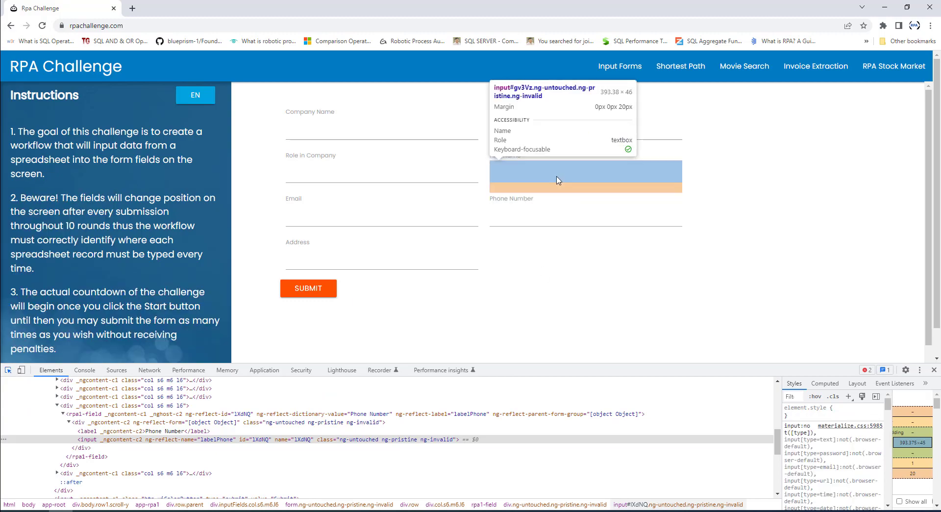
left_click(557, 180)
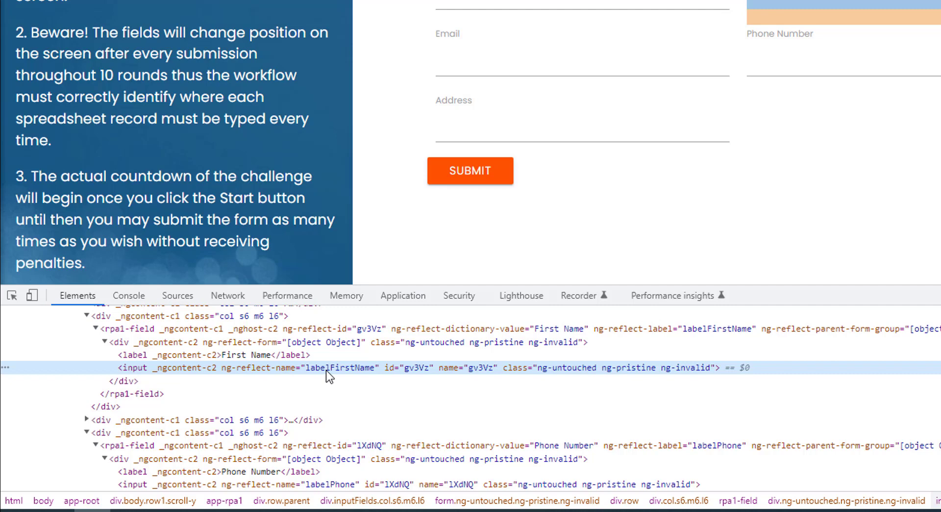
double_click(298, 373)
key("ctrl+c")
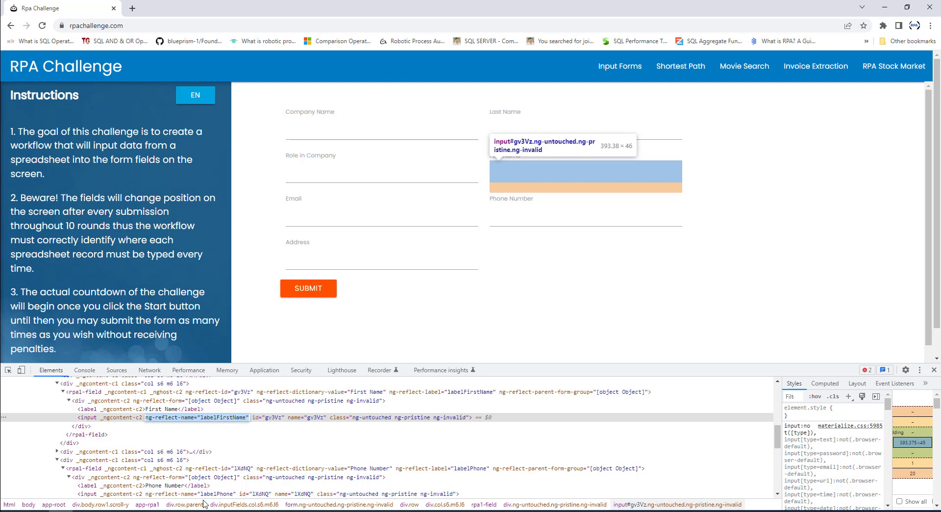
- Switch to the RPA challenge flow in Power Automate and open the input_First_name element's selector for text editing
mouse_move(181, 509)
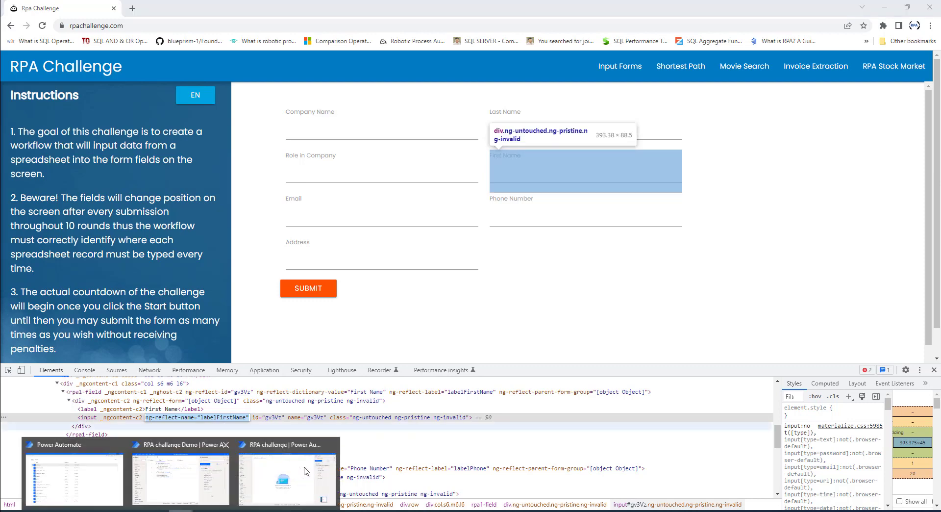
left_click(310, 470)
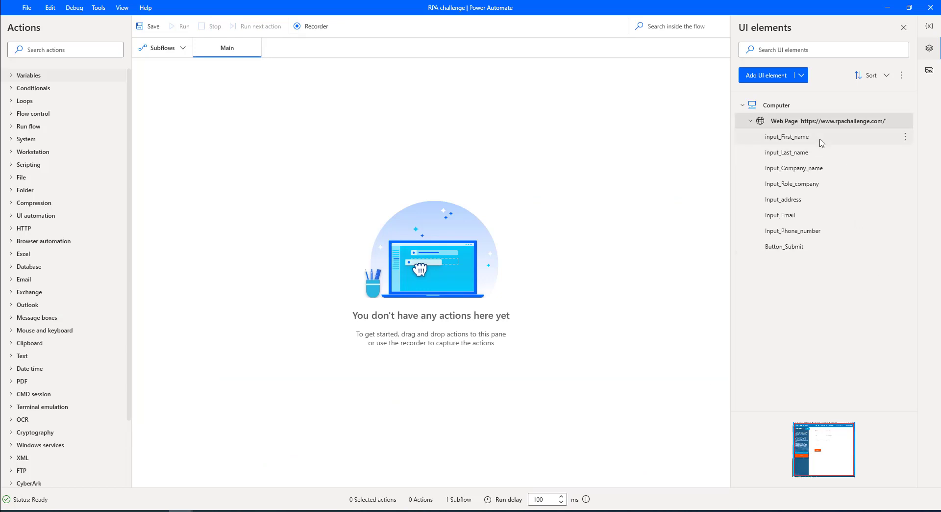
left_click(907, 140)
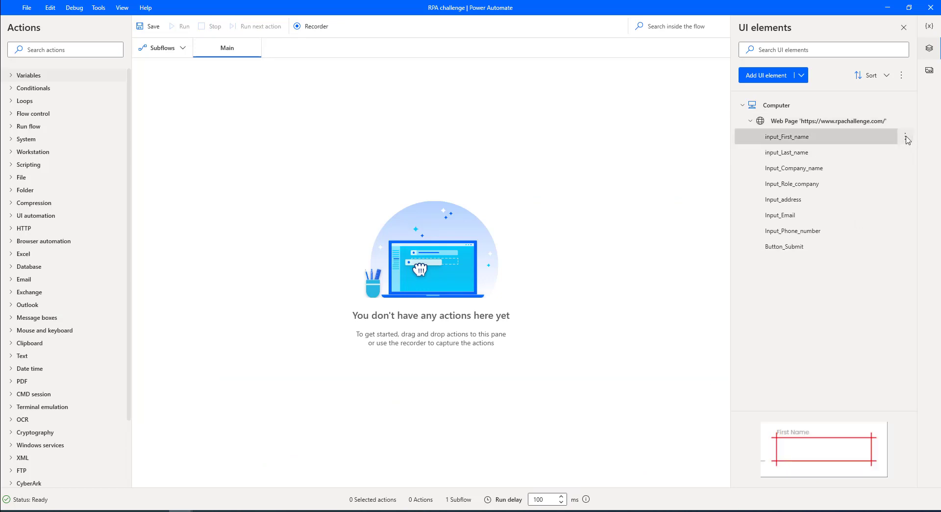
left_click(906, 139)
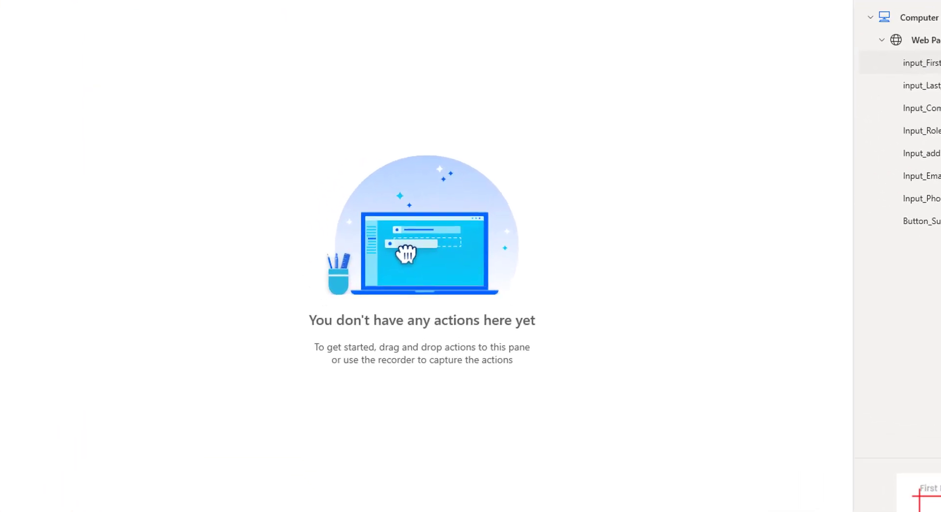
left_click(938, 84)
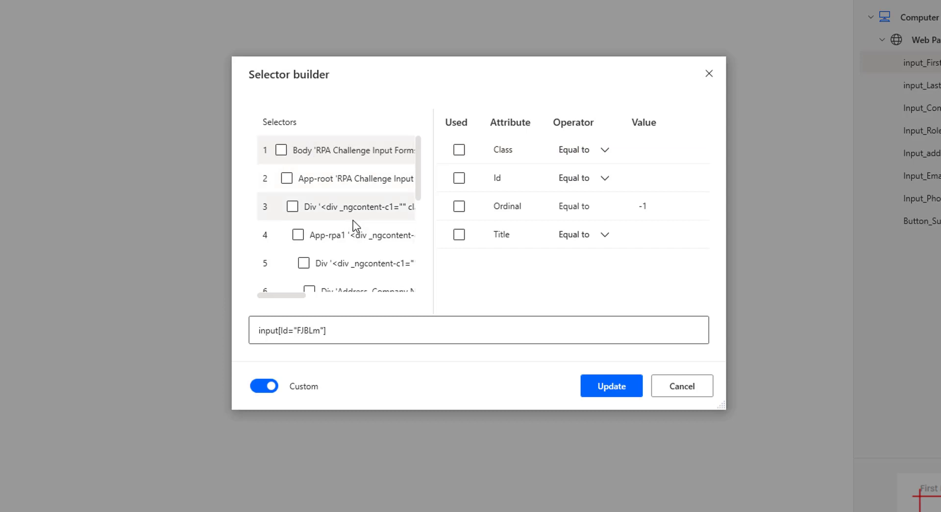
scroll(353, 221, "down", 1)
scroll(353, 228, "down", 2)
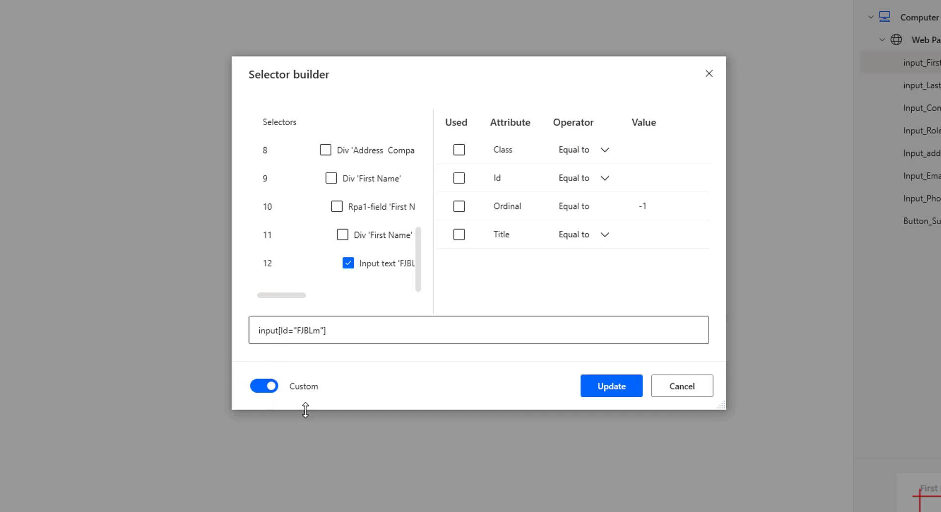
left_click(263, 388)
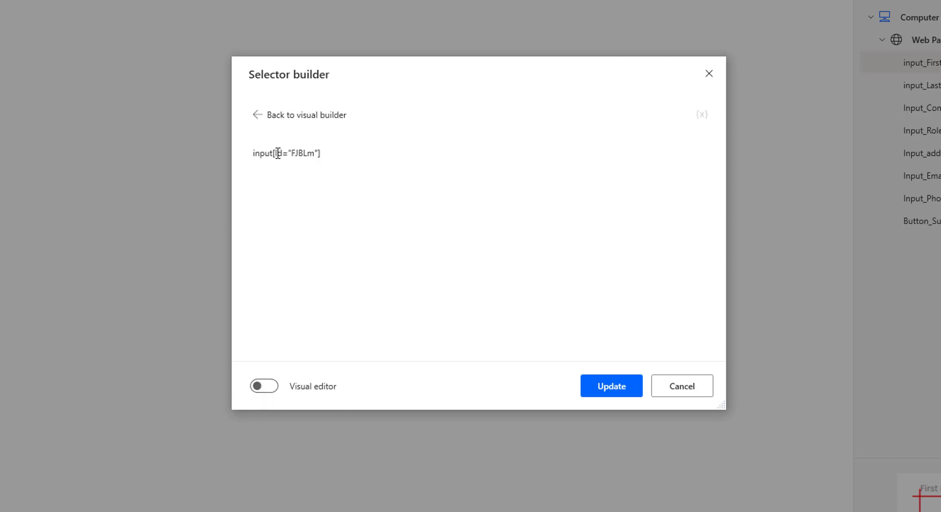
- Change the input_First_name selector to input[ng-reflect-name="labelFirstName"], update it and close the element's selector list
left_click_drag(278, 154, 319, 157)
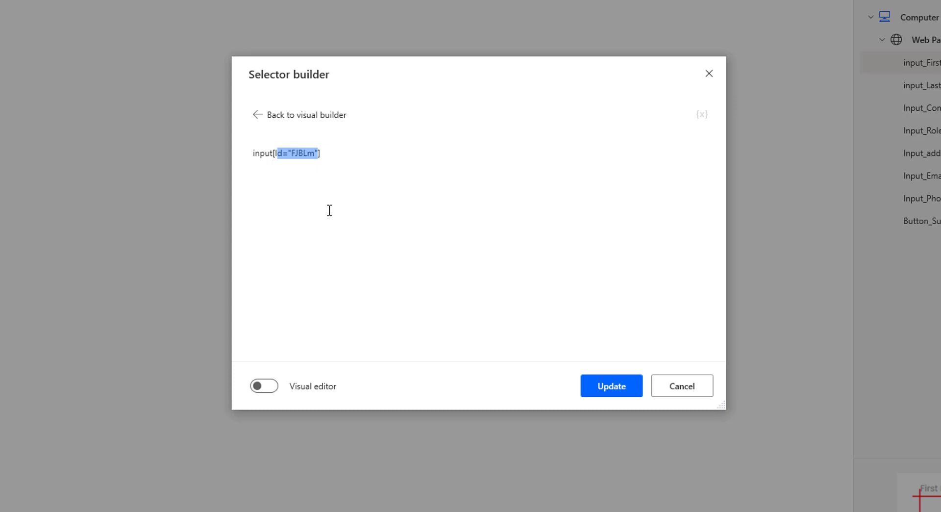
key("ctrl+v")
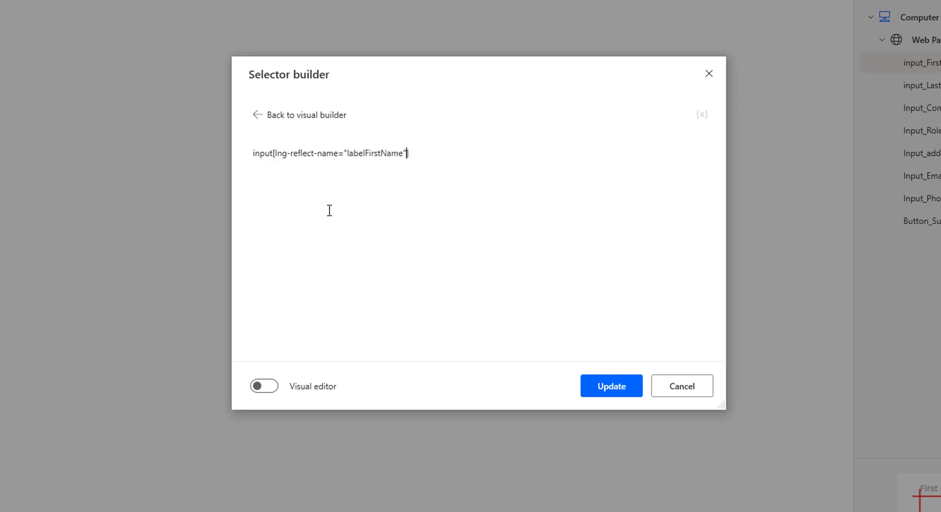
left_click(275, 152)
key("Delete")
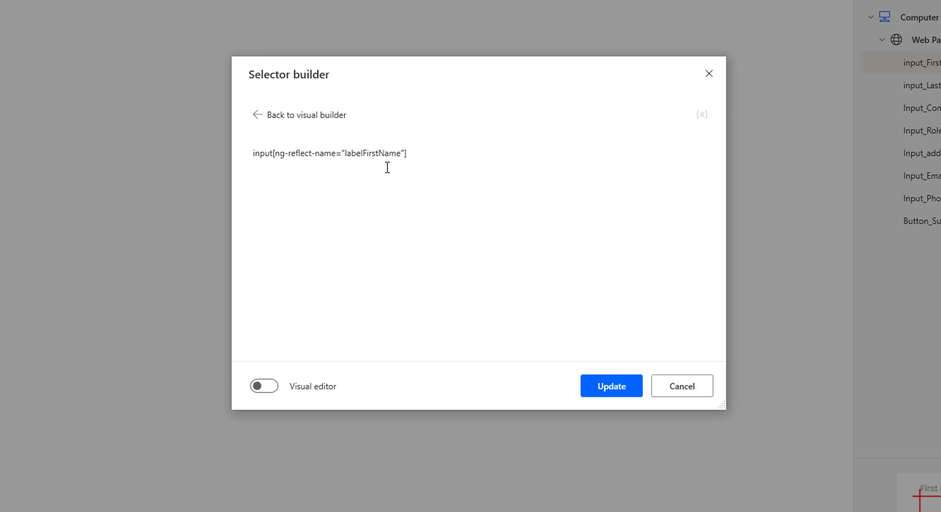
left_click_drag(436, 155, 250, 162)
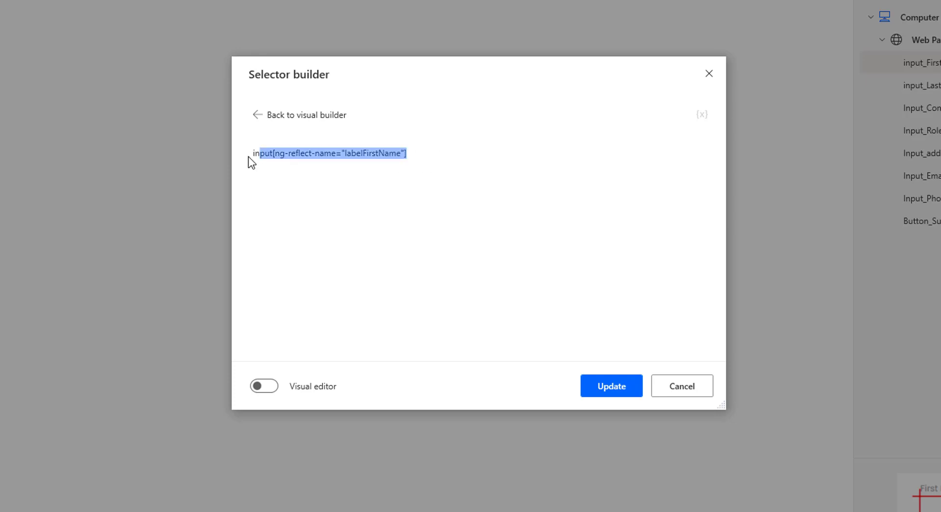
left_click(611, 386)
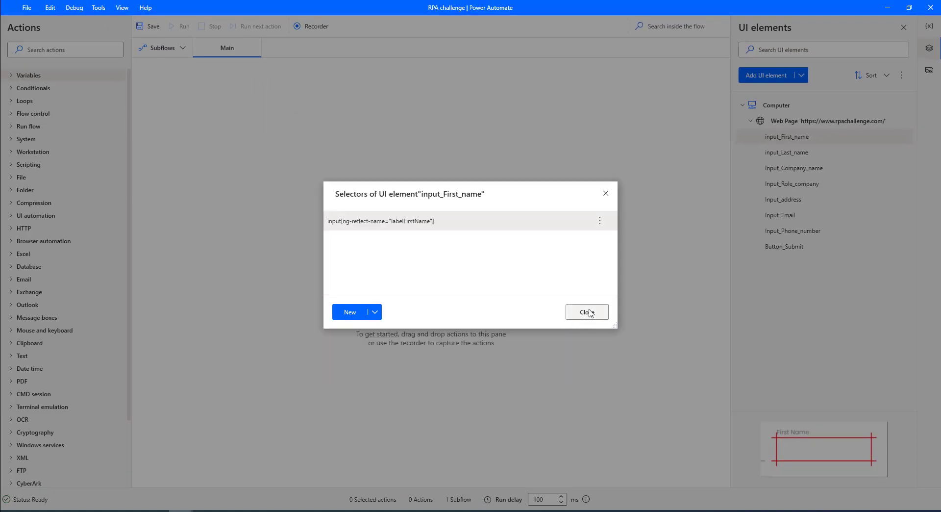
left_click(589, 312)
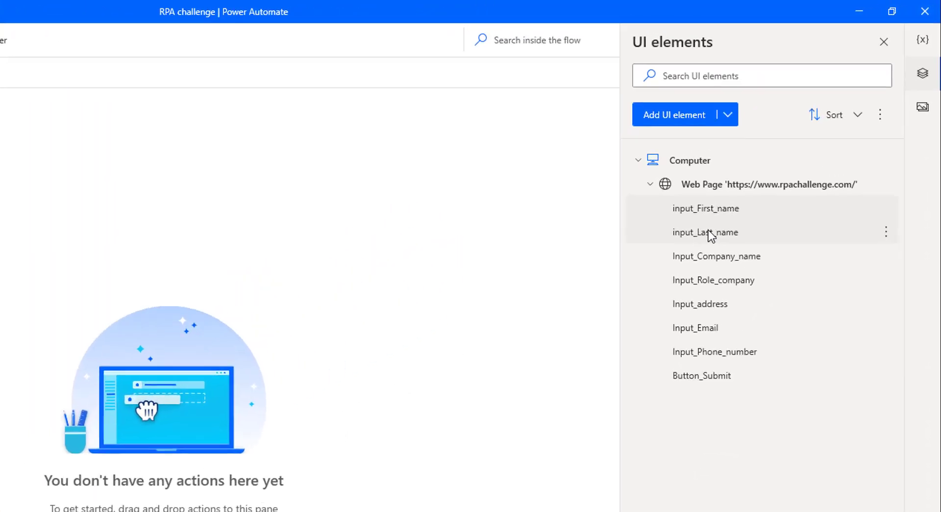
- Replace the input_Last_name element's selector with the custom text div:contains("Last Name") > input and update it
double_click(698, 247)
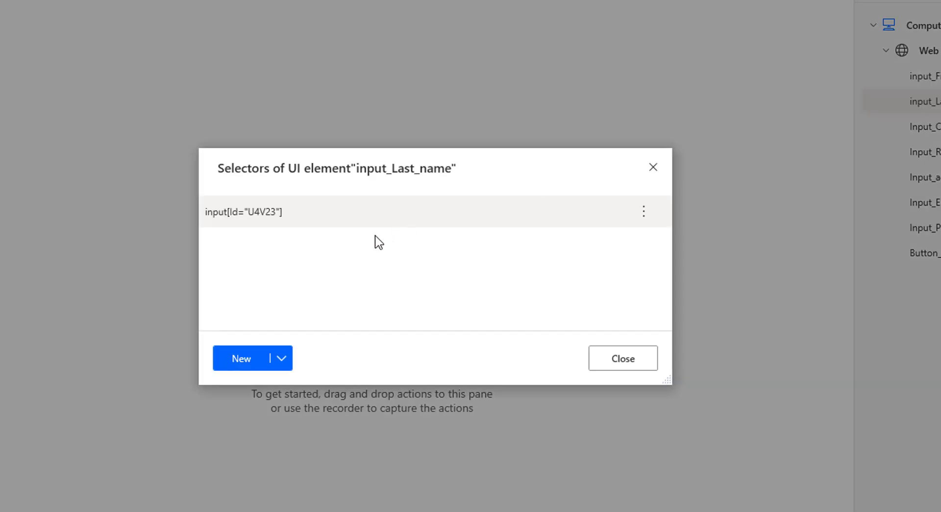
double_click(253, 211)
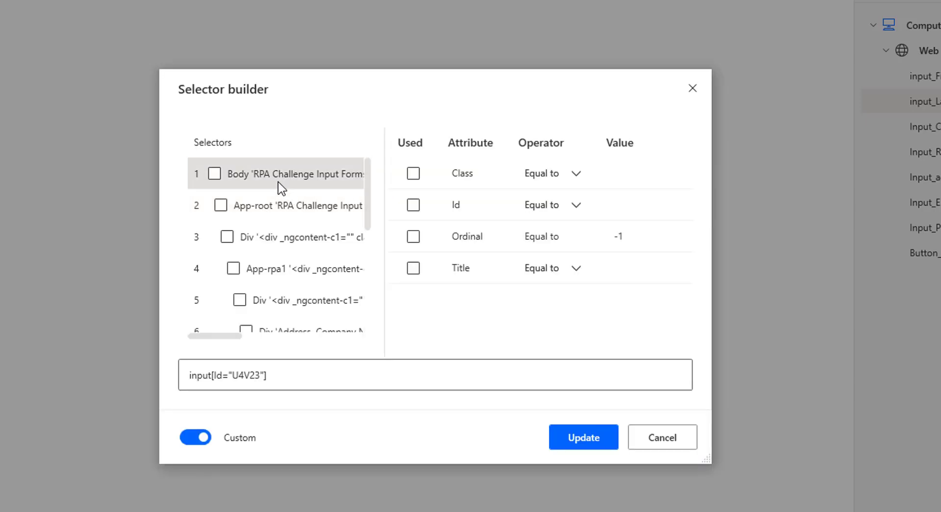
scroll(298, 252, "down", 5)
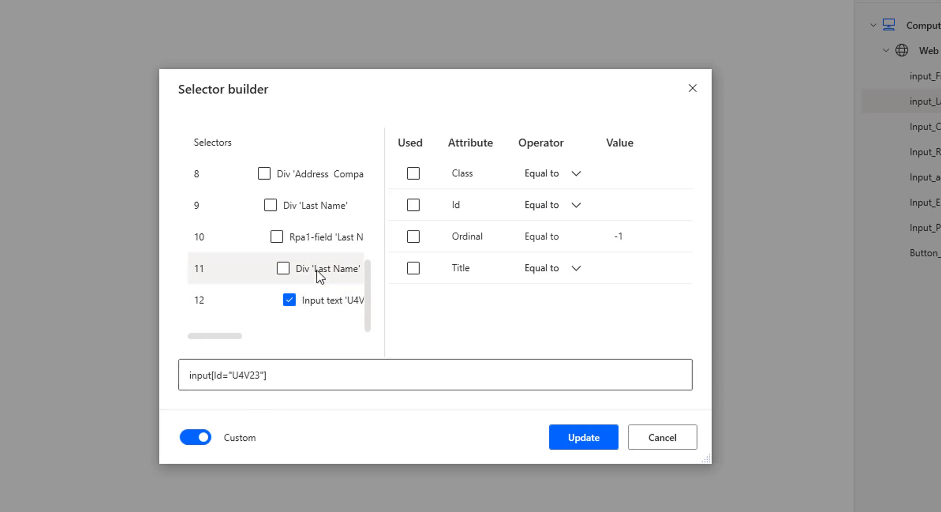
left_click(196, 437)
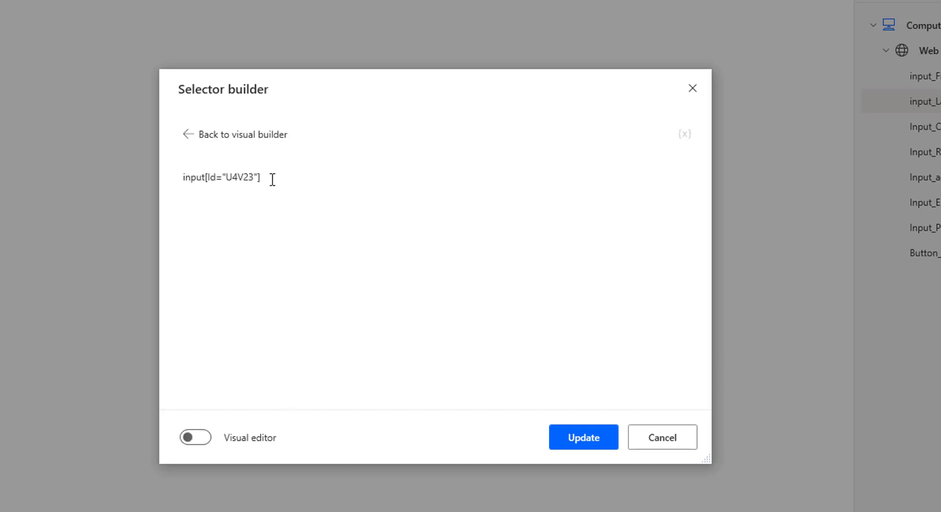
key("ctrl+a")
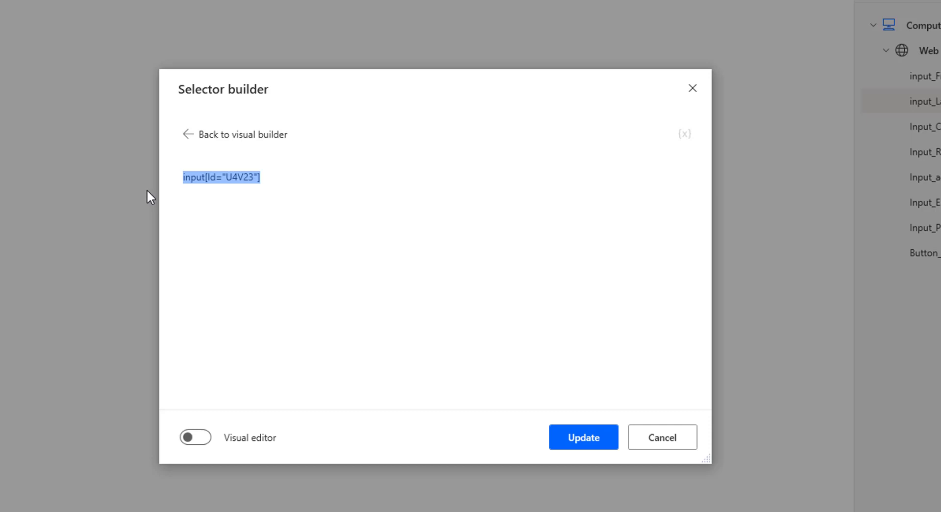
type("div:")
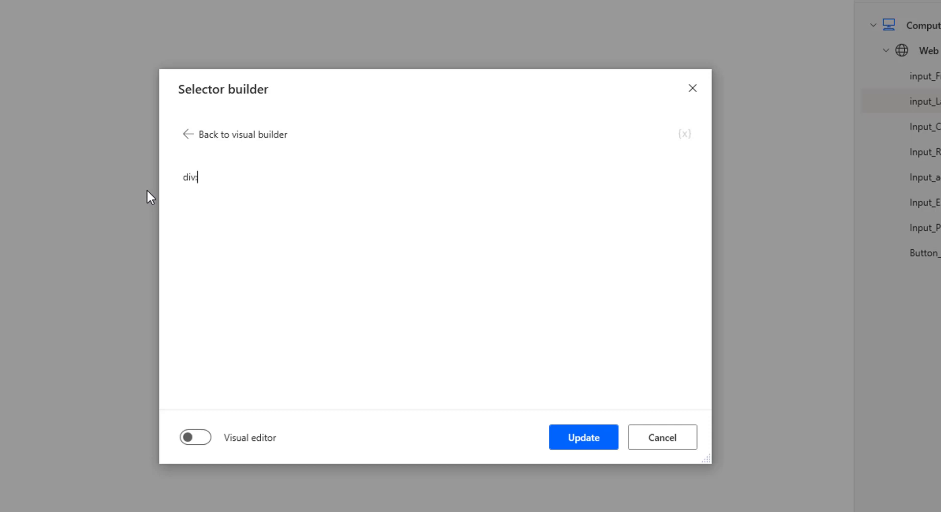
type("contains(\"Last Name\")")
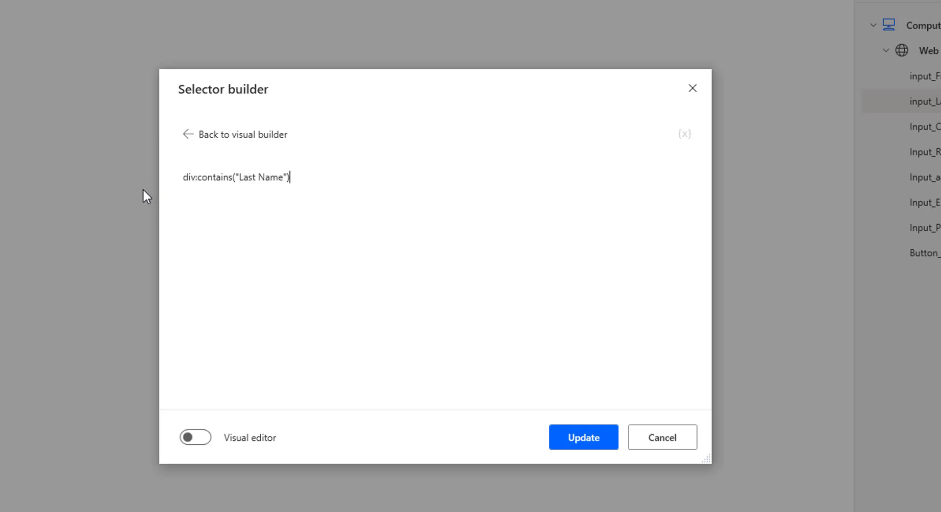
type(" > input")
key("shift+Right")
key("shift+Right")
key("shift+Right")
key("shift+Right")
key("shift+Right")
left_click(579, 442)
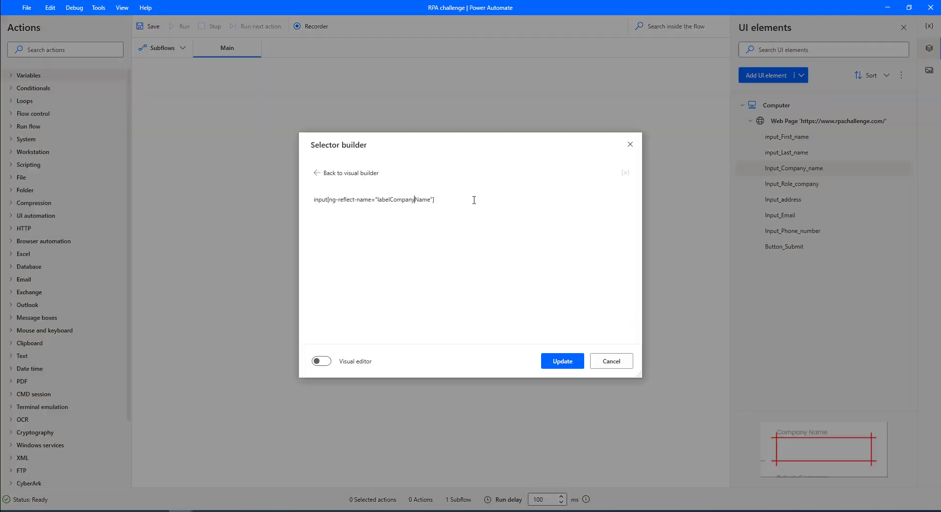
- Update the Input_Company_name element's selector to input[ng-reflect-name="labelCompanyName"]
key("ctrl+a")
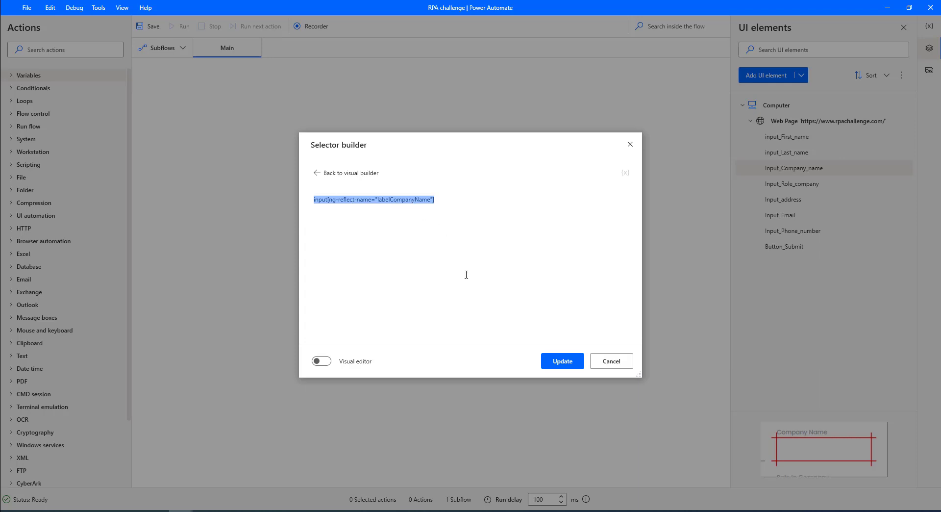
left_click(568, 362)
- Select the Input_Role_company element, switch to the RPA Challenge page in Chrome and inspect the Role in Company input's HTML
left_click(797, 188)
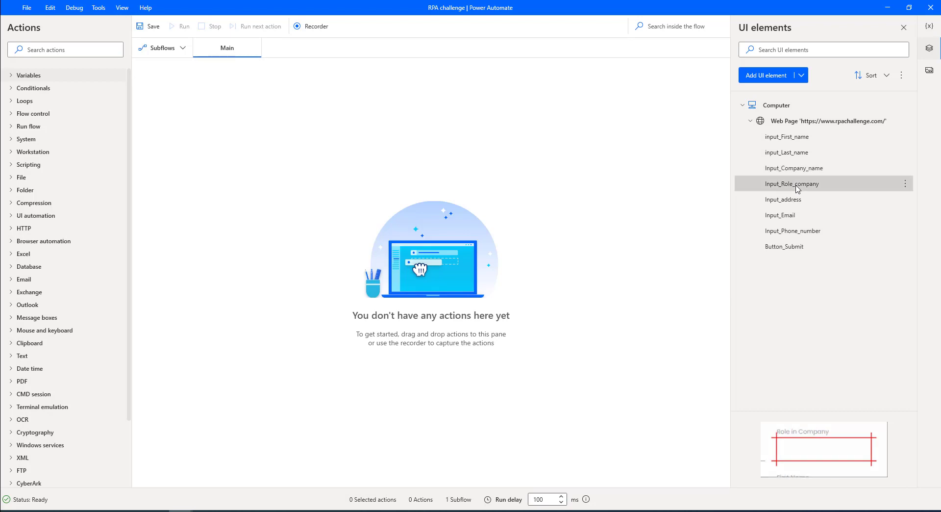
left_click(61, 511)
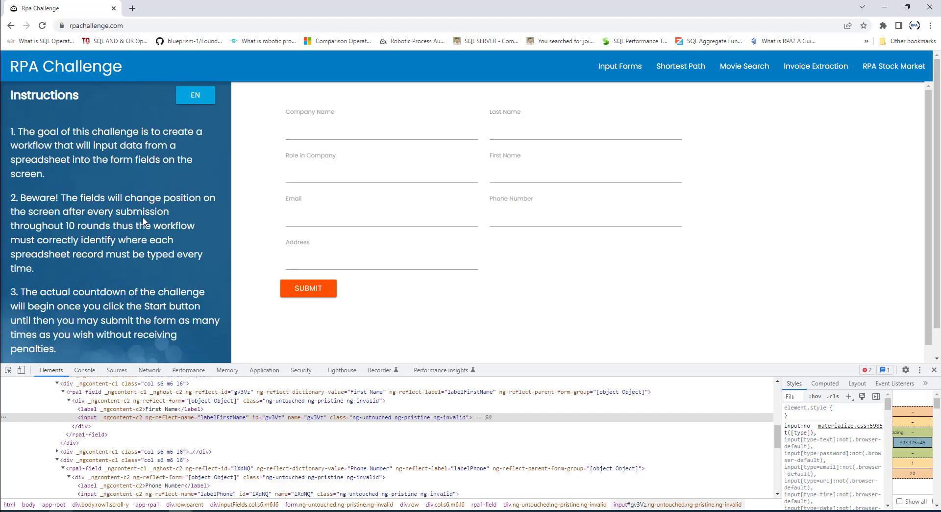
left_click(8, 370)
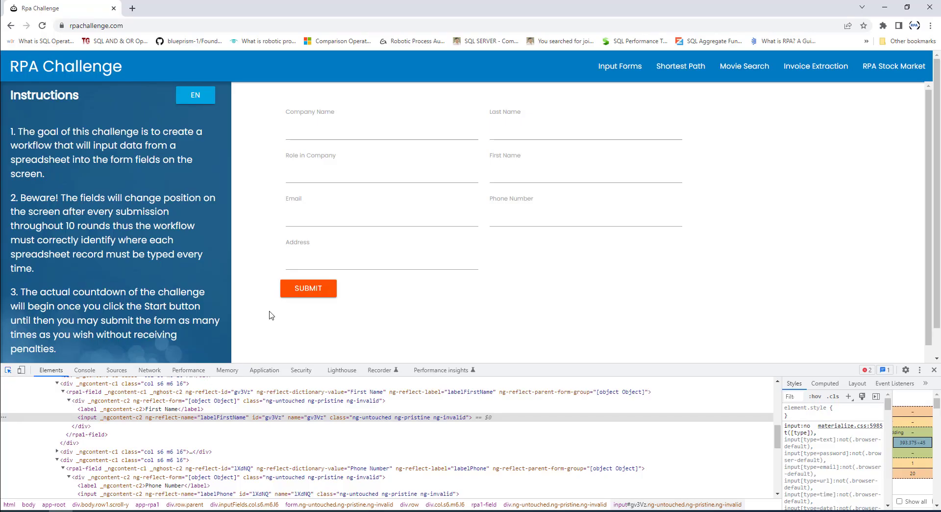
left_click(414, 179)
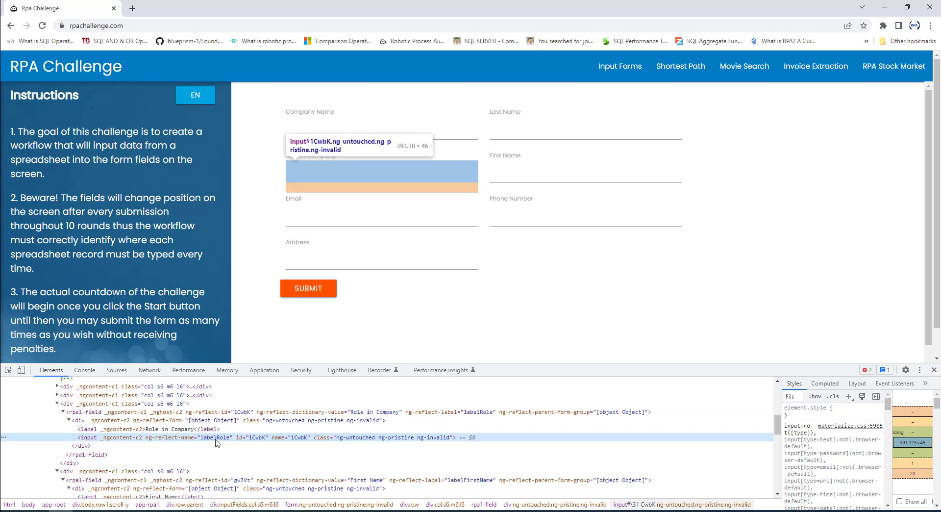
- Return to Power Automate, set the Input_Role_company selector to input[ng-reflect-name="labelRole"], update it and close the element's selector list
left_click(180, 510)
left_click(281, 487)
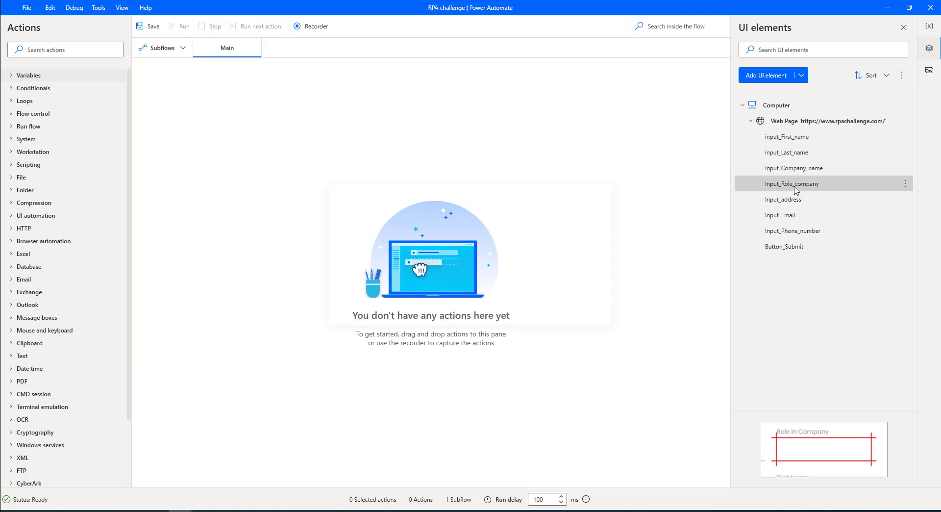
double_click(796, 190)
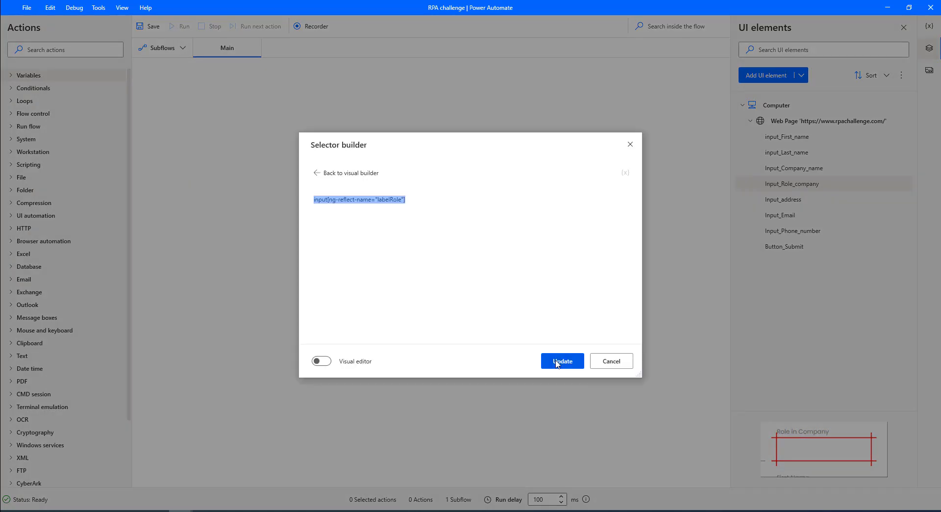
left_click(557, 361)
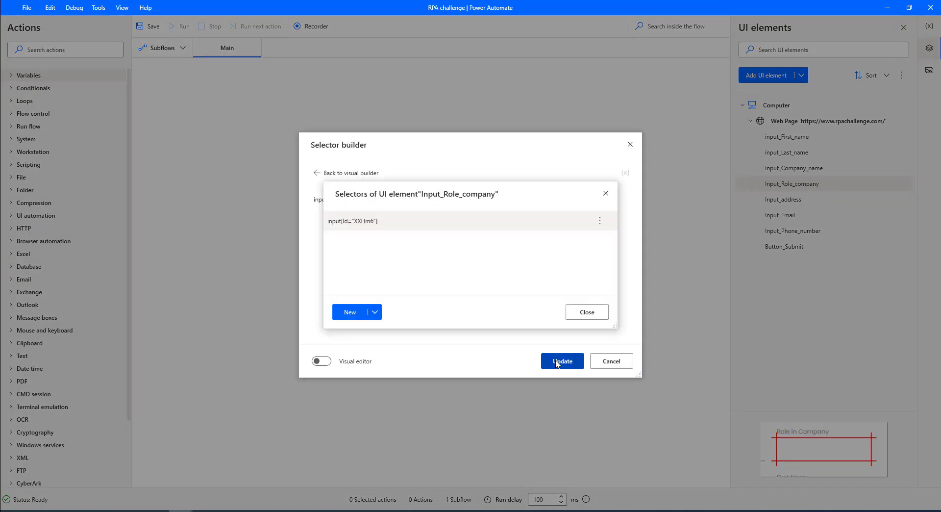
left_click(584, 314)
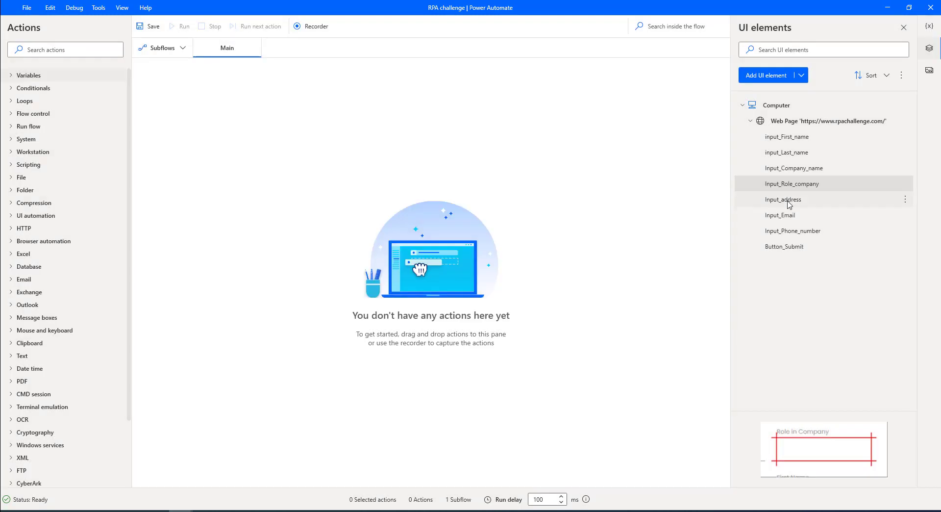
- Change the Input_address element's selector to input[ng-reflect-name="labelAddress"] and update it
left_click(789, 201)
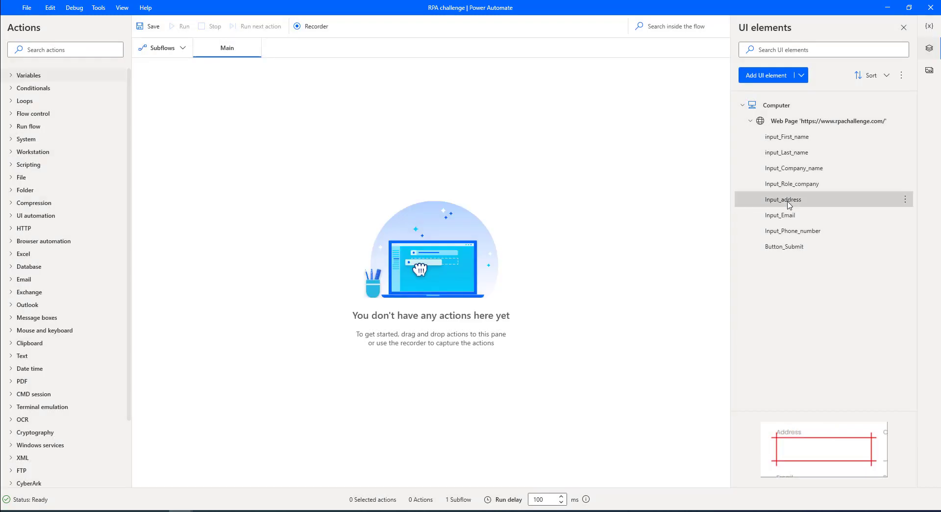
double_click(789, 201)
left_click(390, 199)
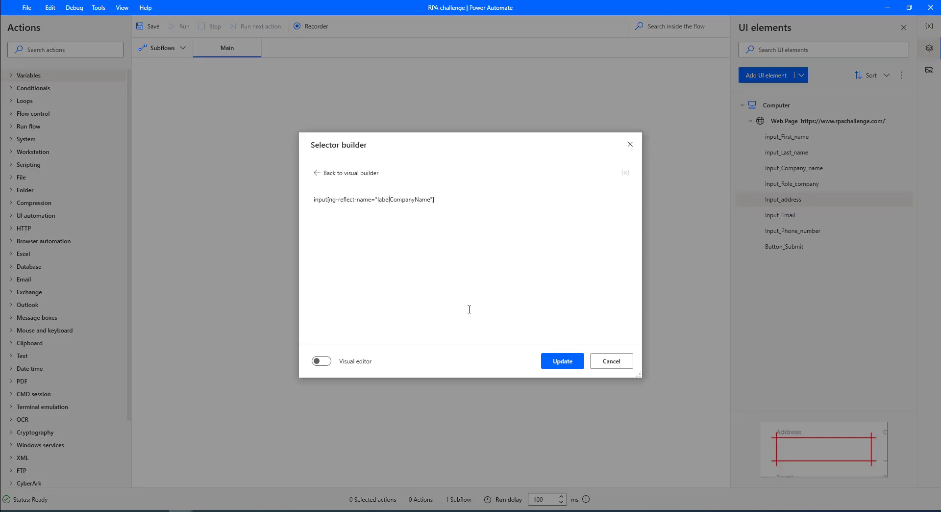
key("ctrl+shift+Right")
type("address")
left_click(552, 365)
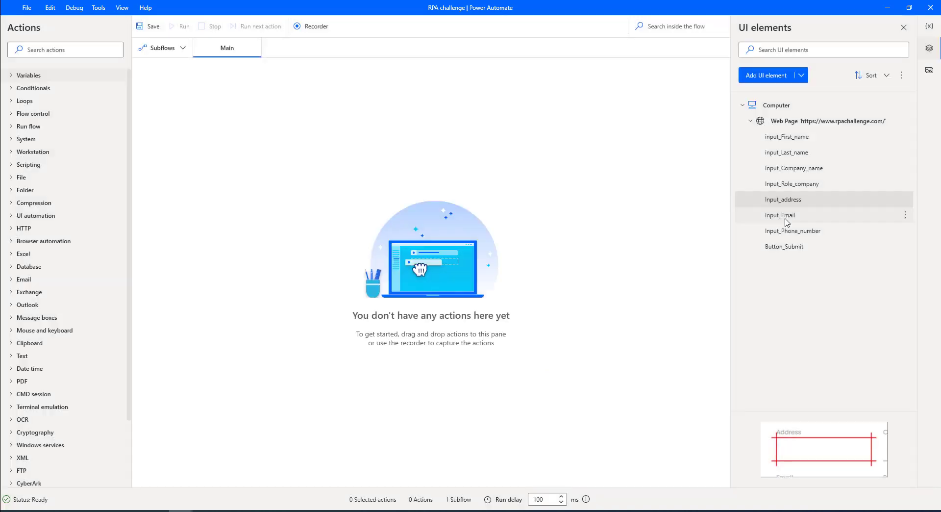
- Set the Input_Email element's selector to input[ng-reflect-name="labelEmail"], update it and close the element's selector list
left_click(786, 223)
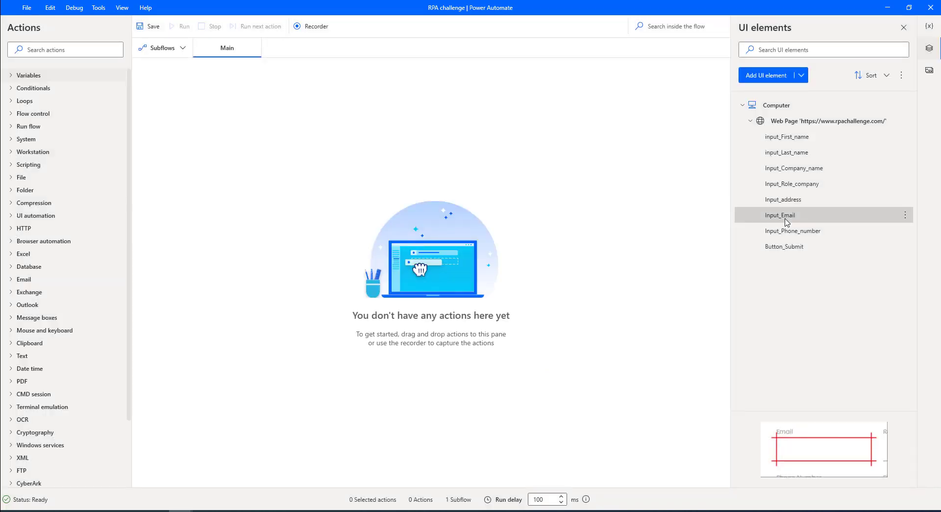
double_click(786, 221)
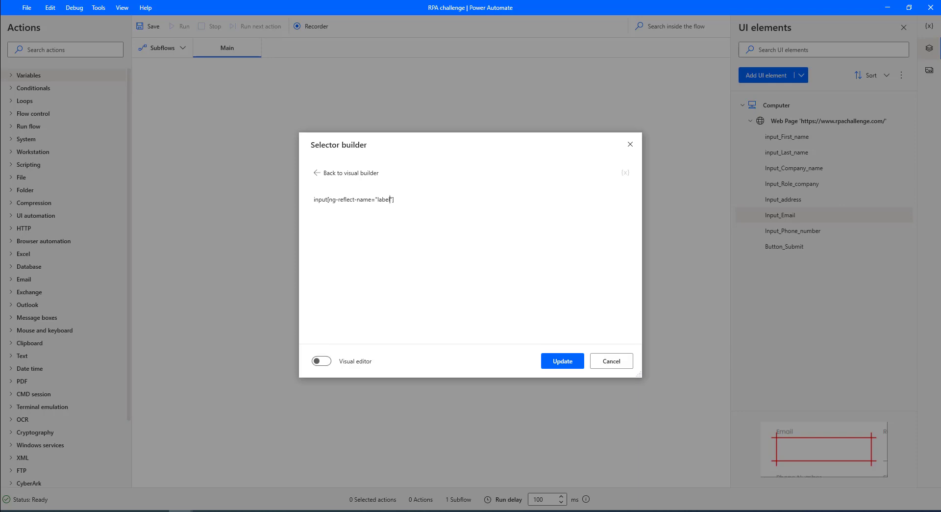
type("Email")
left_click(559, 362)
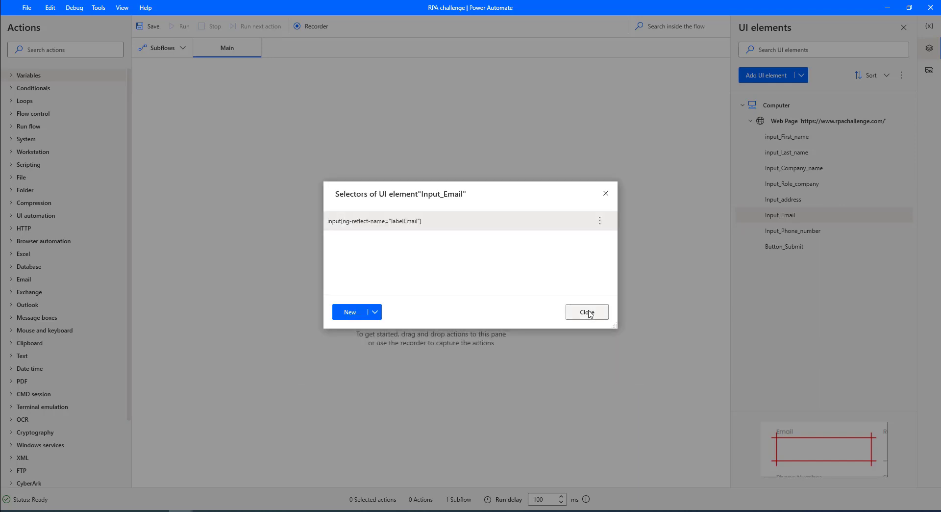
left_click(590, 315)
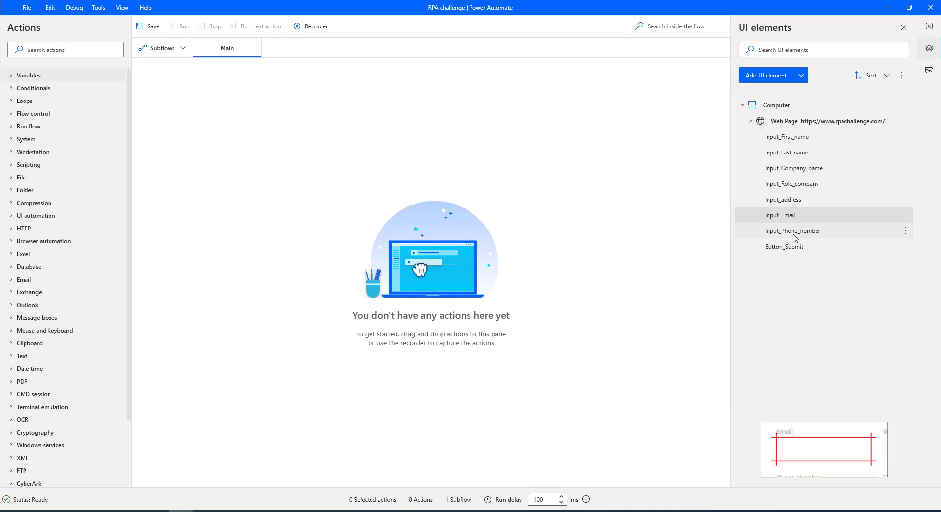
- Replace the Input_Phone_number element's Id-based selector with input[ng-reflect-name="labelPhone"], update it and close the selector list
left_click(794, 237)
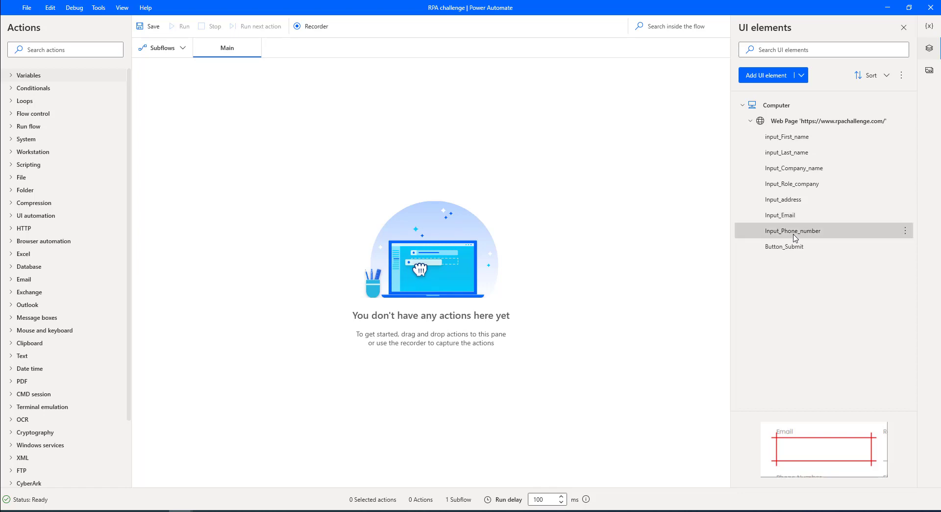
double_click(795, 237)
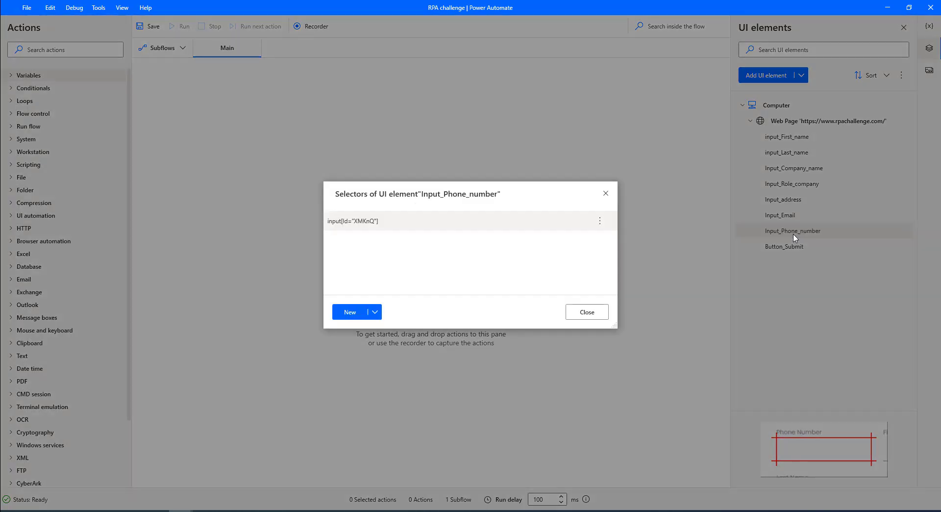
double_click(403, 226)
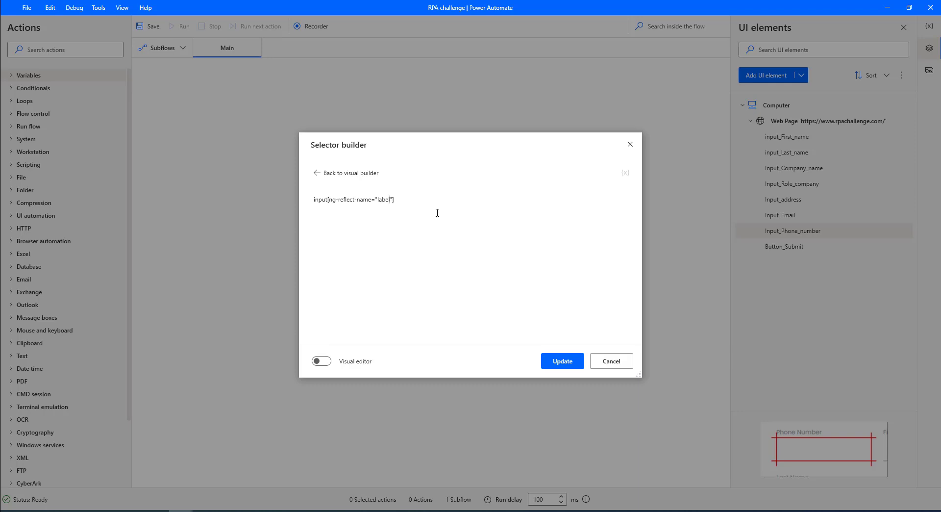
type("phone")
left_click(571, 367)
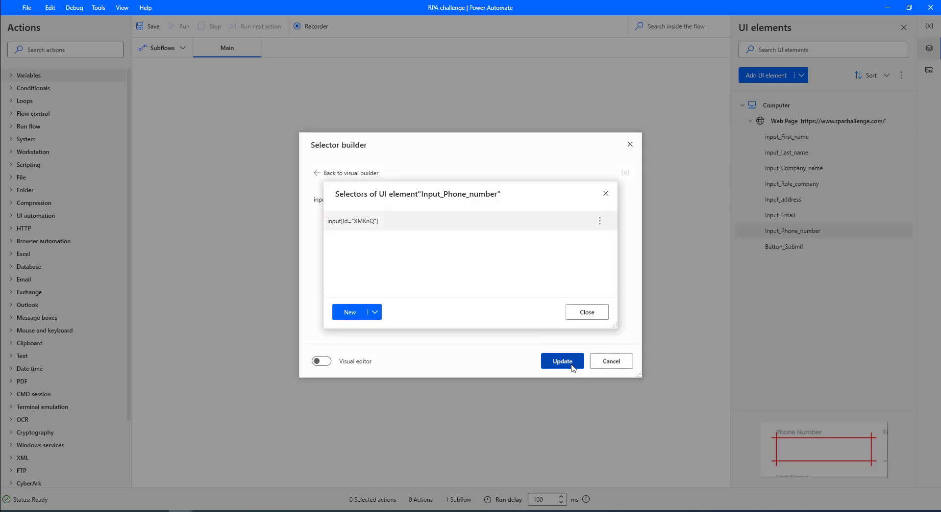
left_click(592, 318)
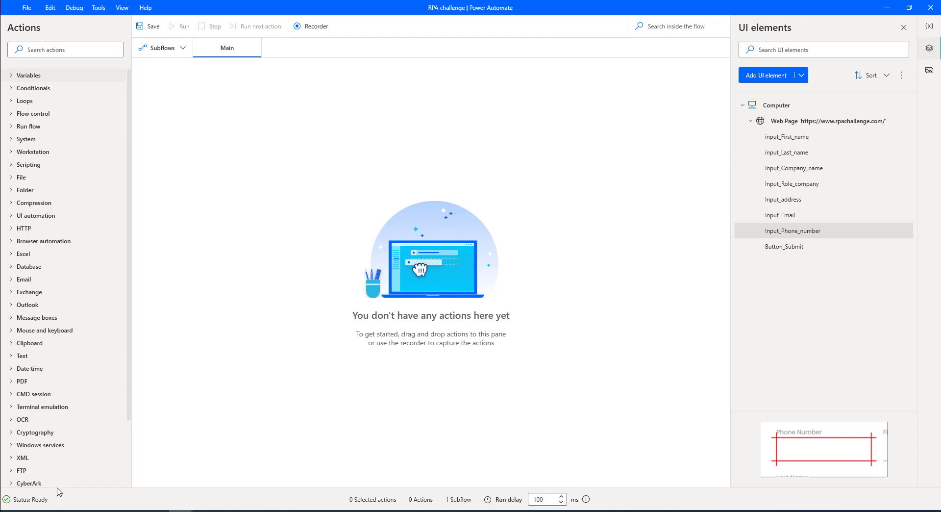
- Switch to the RPA Challenge page in Chrome, inspect the Submit button and copy its value="Submit" attribute from the HTML
key("alt+Tab")
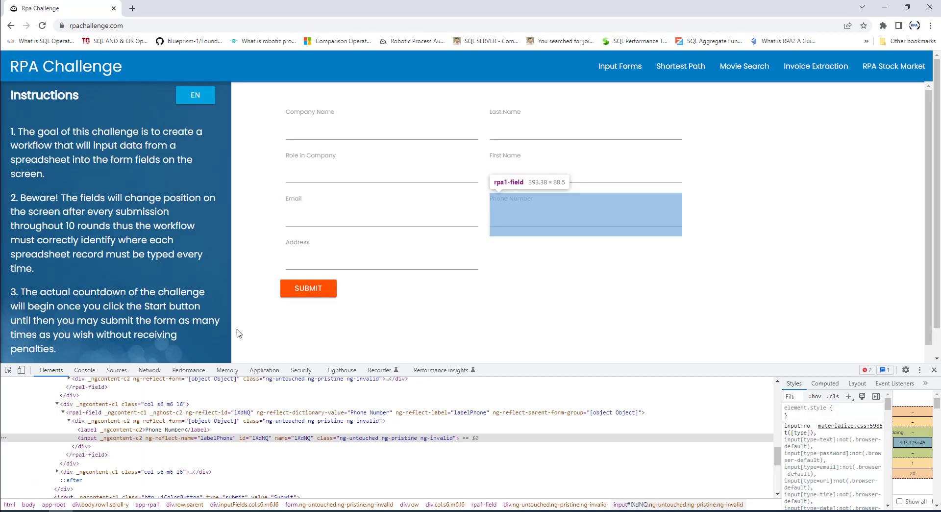
left_click(7, 370)
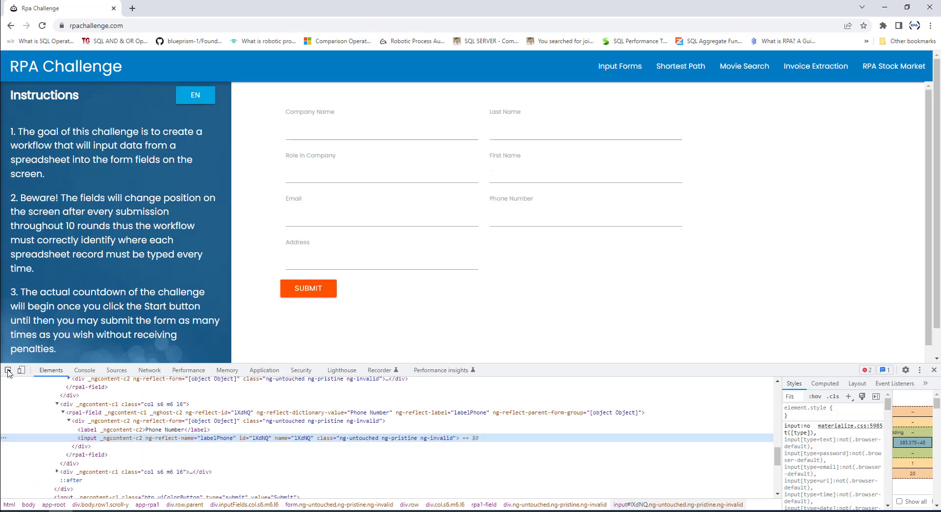
left_click(8, 371)
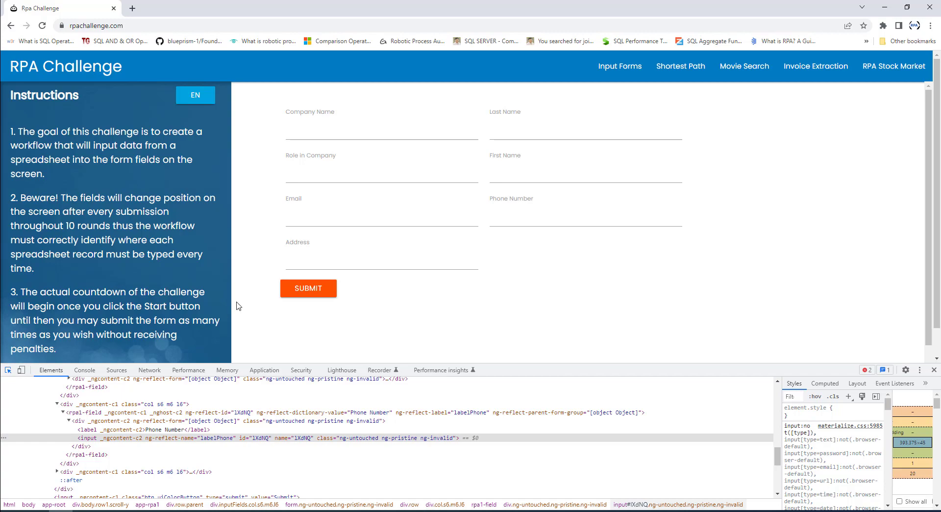
left_click(322, 293)
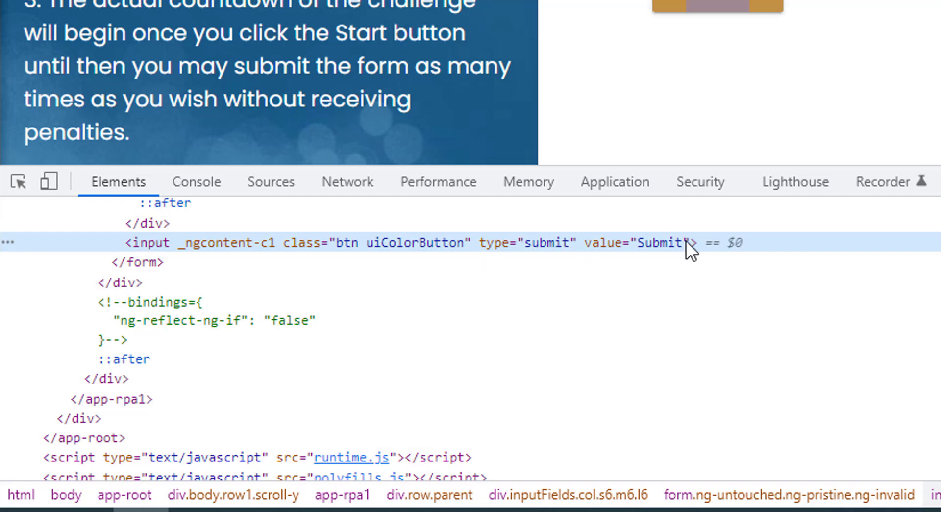
double_click(650, 242)
key("ctrl+c")
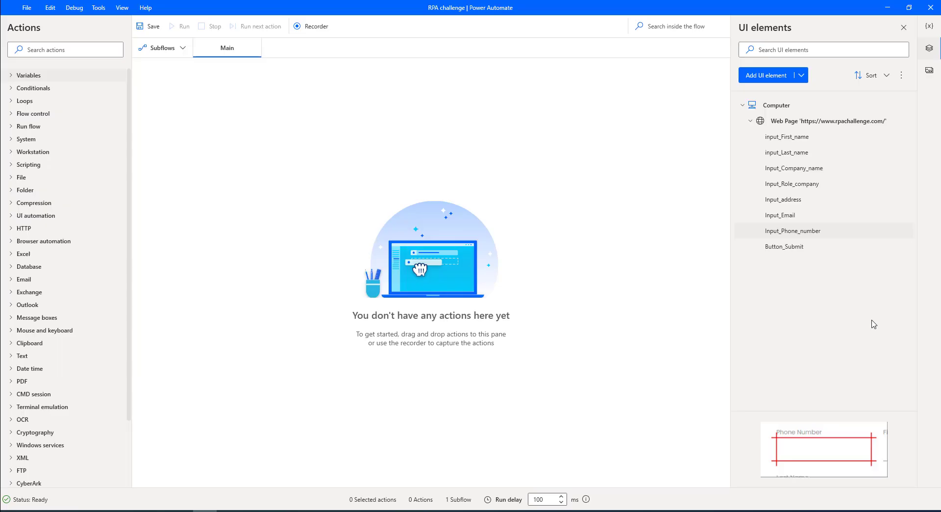
- In Power Automate, replace the Button_Submit element's long selector path with the custom text input[value="Submit"] and update it
double_click(804, 247)
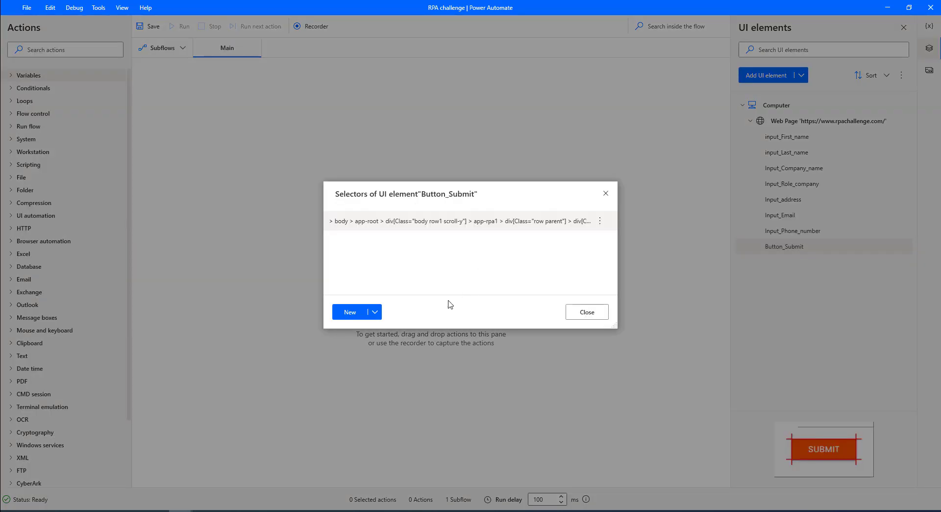
double_click(456, 224)
scroll(398, 263, "down", 2)
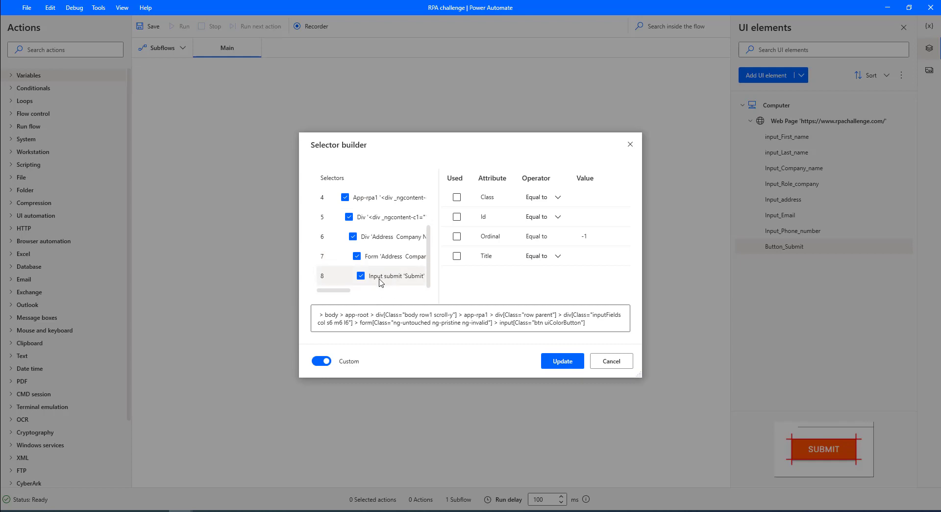
left_click(316, 364)
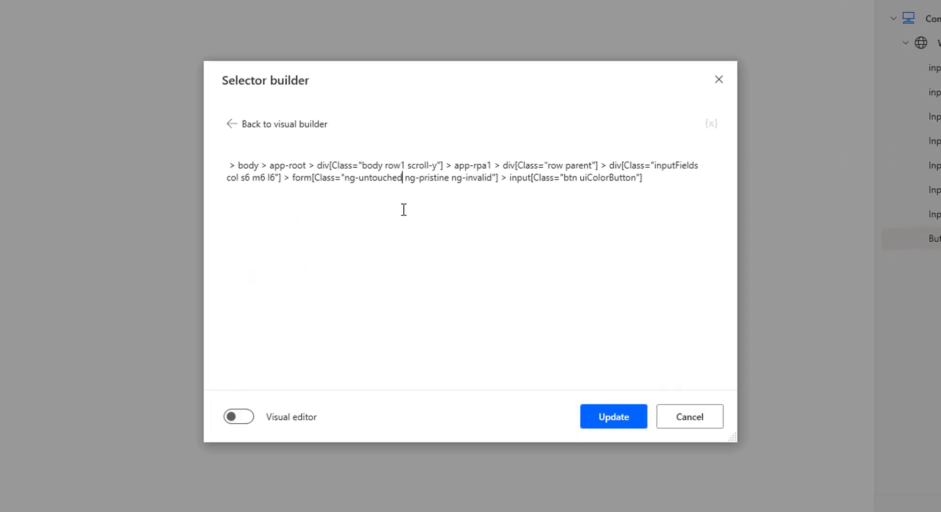
key("ctrl+a")
key("ctrl+v")
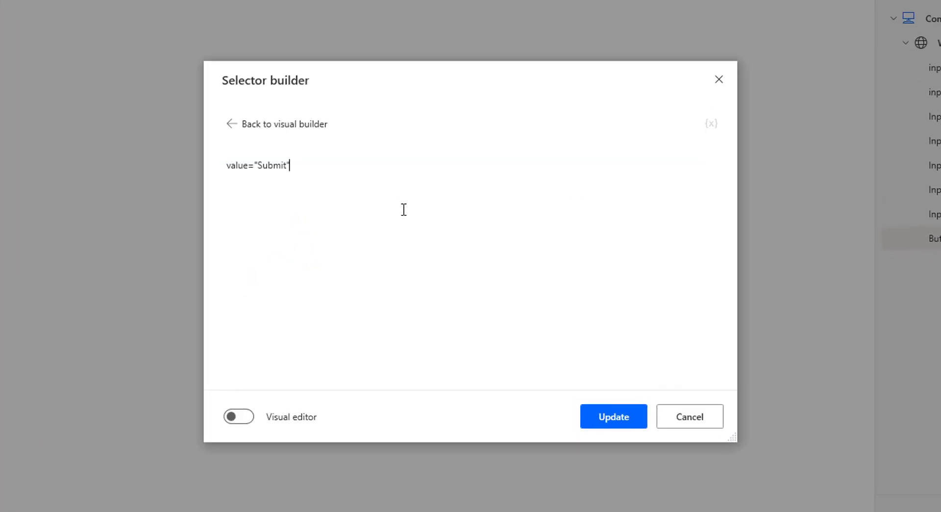
left_click(226, 164)
type("input")
type("]")
left_click(628, 419)
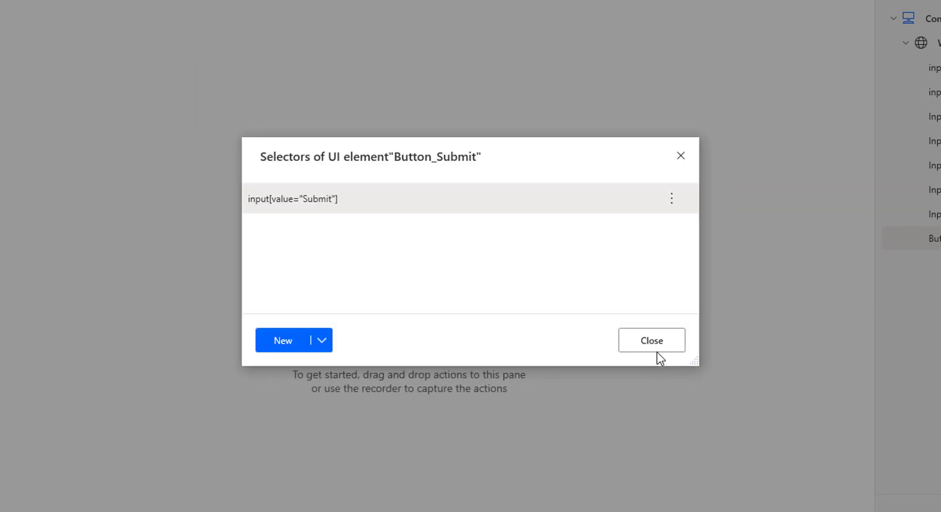